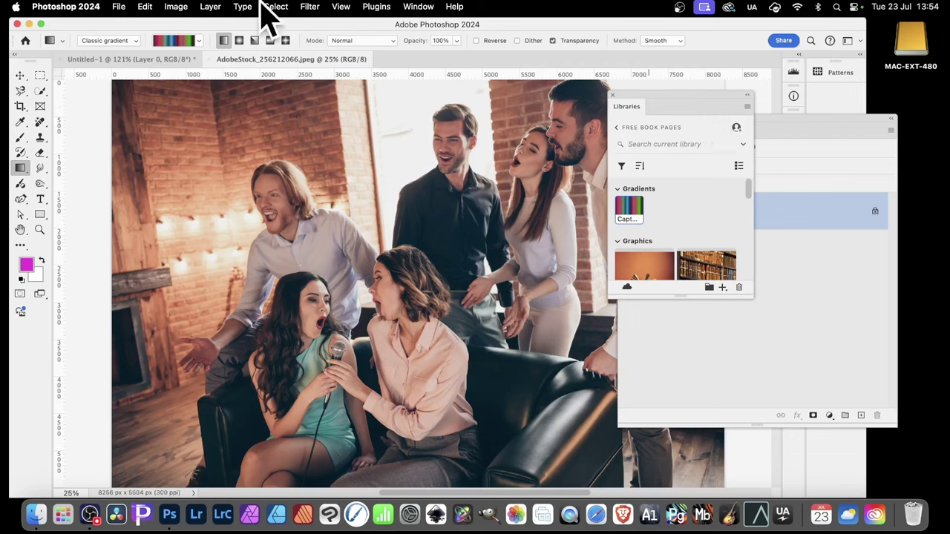
# - Confirm the Libraries panel is showing using the Window menu
pyautogui.click(418, 7)
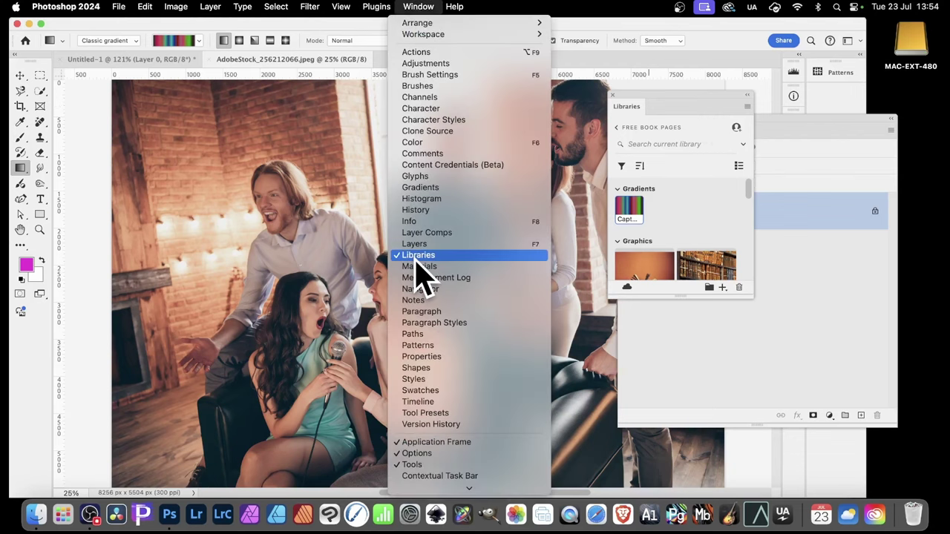
pyautogui.click(668, 115)
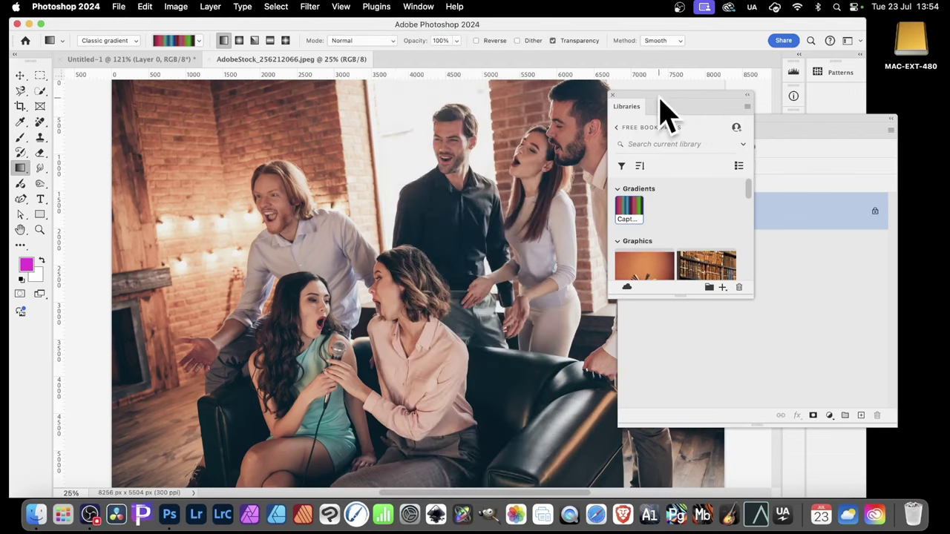
# - Choose Extract from Image from the Libraries + menu for the party photo
pyautogui.click(724, 288)
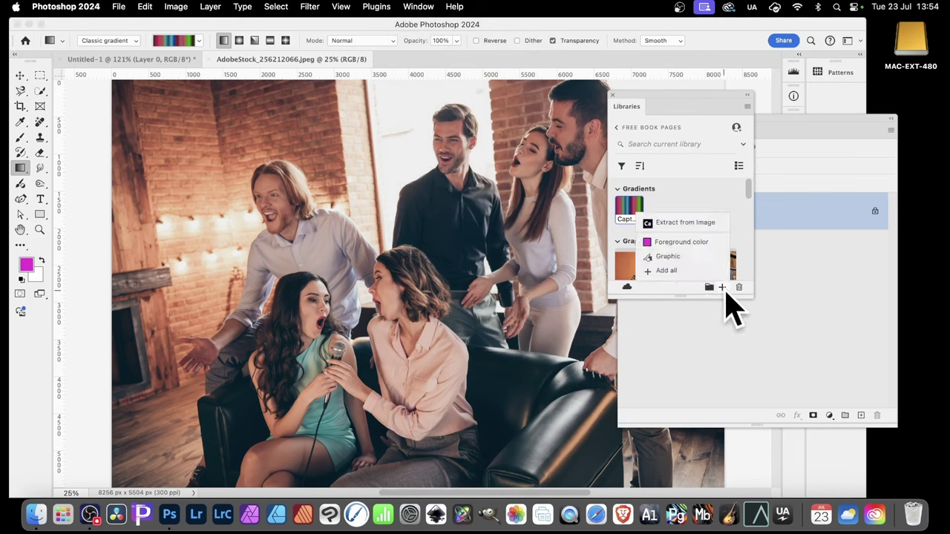
pyautogui.click(689, 224)
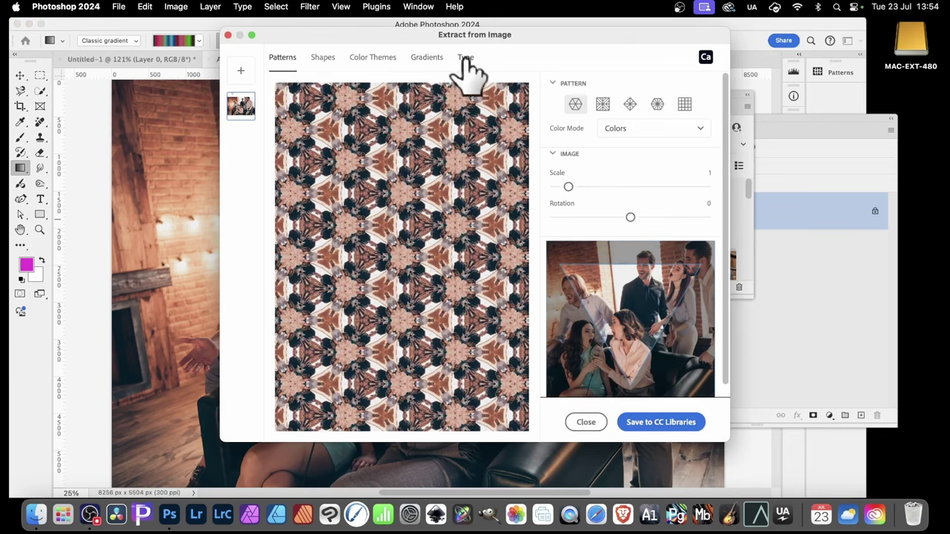
# - Make an 8-stop gradient sampling skin tones, dark clothing and the dress's green
pyautogui.click(428, 59)
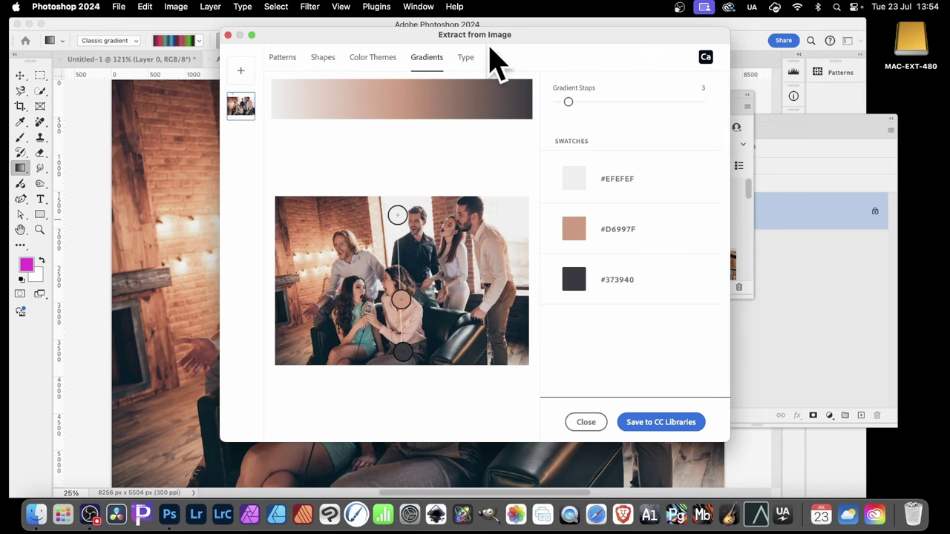
pyautogui.moveTo(572, 102); pyautogui.dragTo(623, 102)
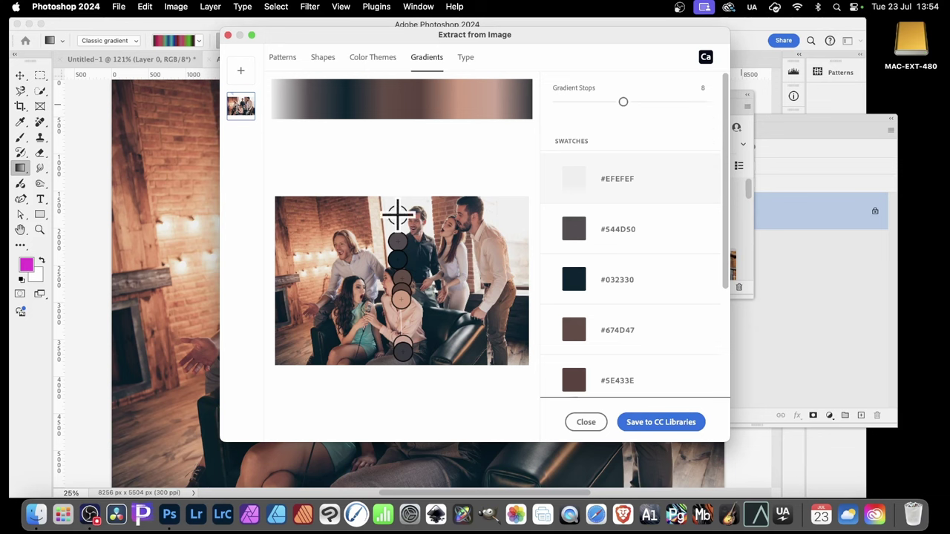
pyautogui.moveTo(398, 214)
pyautogui.mouseDown()
pyautogui.moveTo(364, 205)
pyautogui.moveTo(329, 233)
pyautogui.moveTo(339, 246)
pyautogui.moveTo(417, 213)
pyautogui.mouseUp()
pyautogui.moveTo(395, 262)
pyautogui.mouseDown()
pyautogui.moveTo(443, 259)
pyautogui.moveTo(454, 246)
pyautogui.mouseUp()
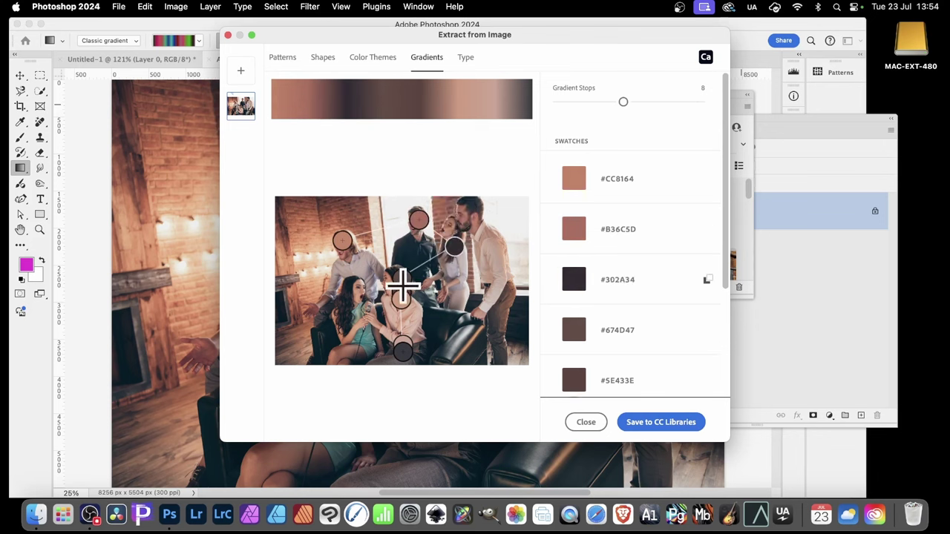
pyautogui.moveTo(401, 285)
pyautogui.mouseDown()
pyautogui.moveTo(403, 276)
pyautogui.moveTo(354, 314)
pyautogui.moveTo(485, 299)
pyautogui.moveTo(492, 289)
pyautogui.mouseUp()
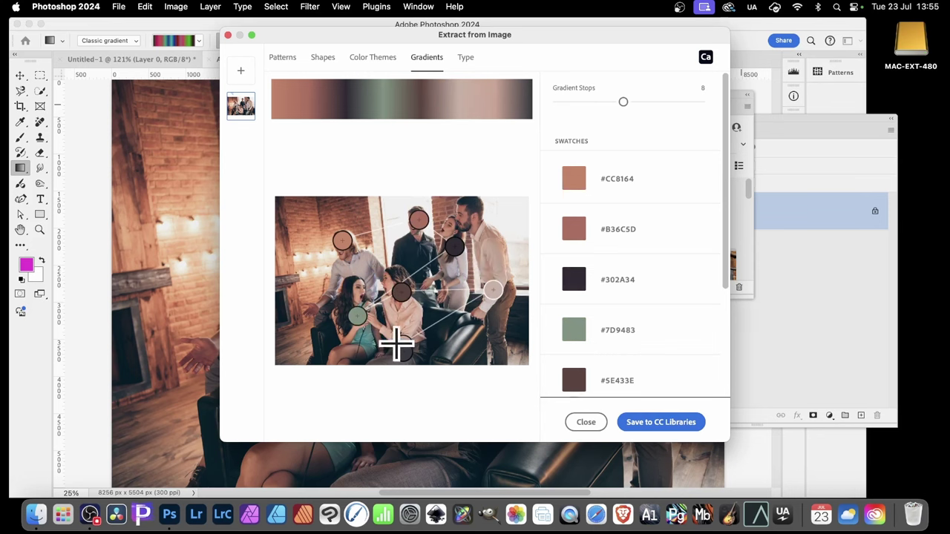
pyautogui.moveTo(399, 340); pyautogui.dragTo(469, 335)
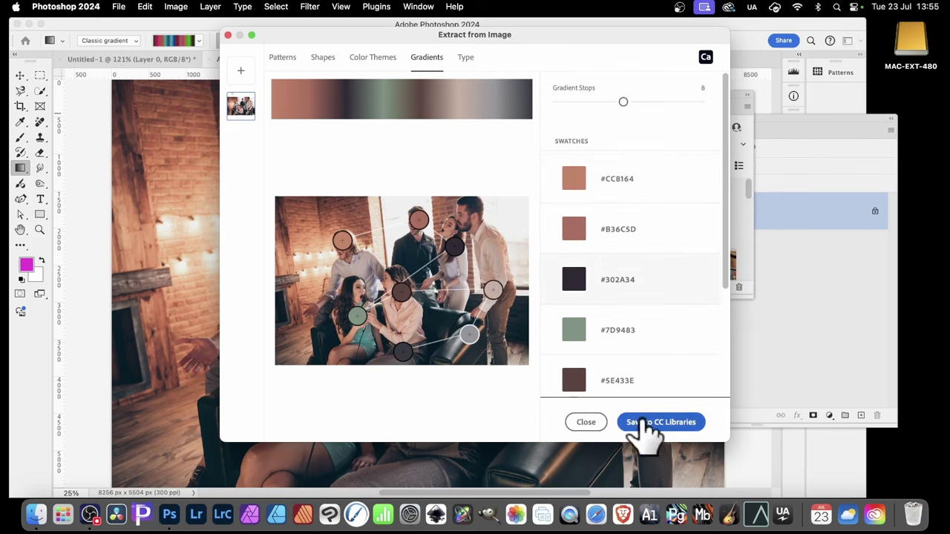
# - Save the 8-stop gradient to CC Libraries and close Extract from Image
pyautogui.click(644, 425)
pyautogui.scroll(-1, 606, 319)
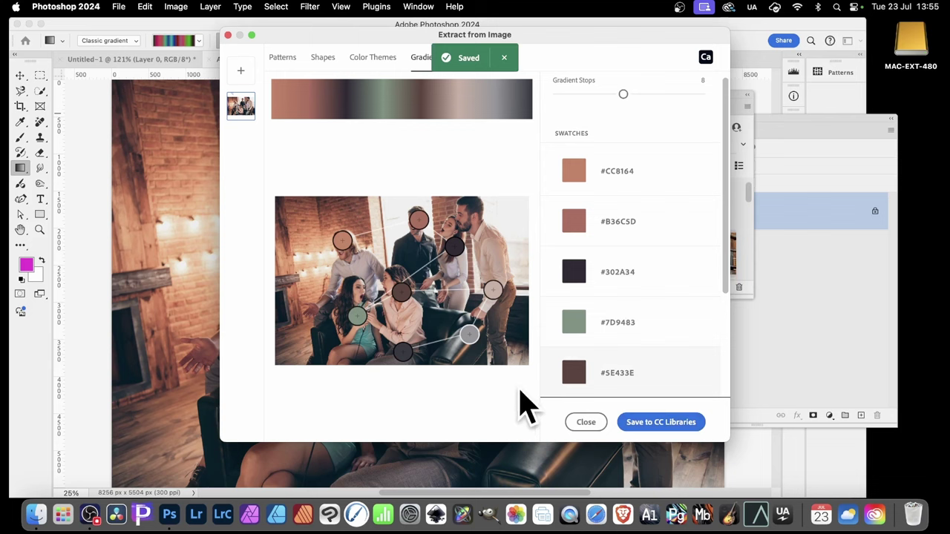
pyautogui.click(586, 422)
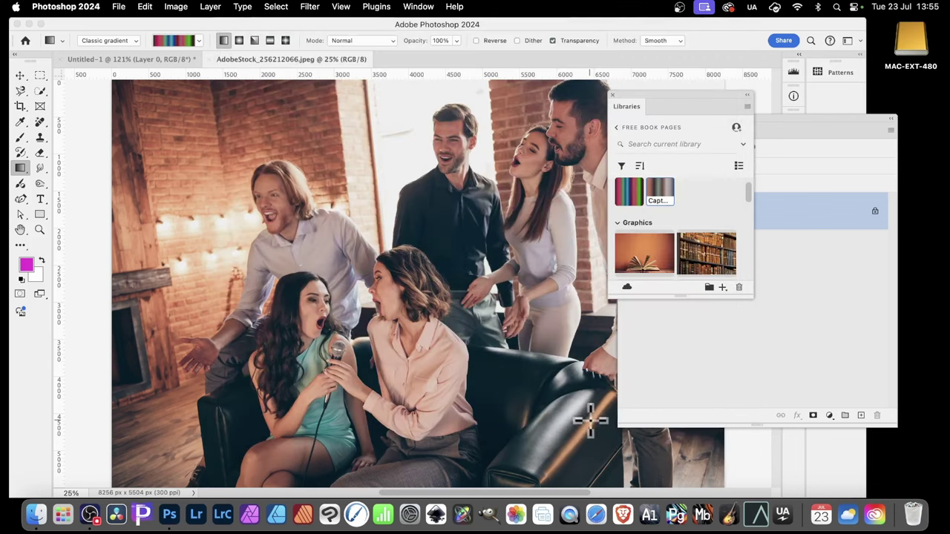
# - Create a gradient preset named Capture Gradient 2 from the new library gradient
pyautogui.rightClick(664, 190)
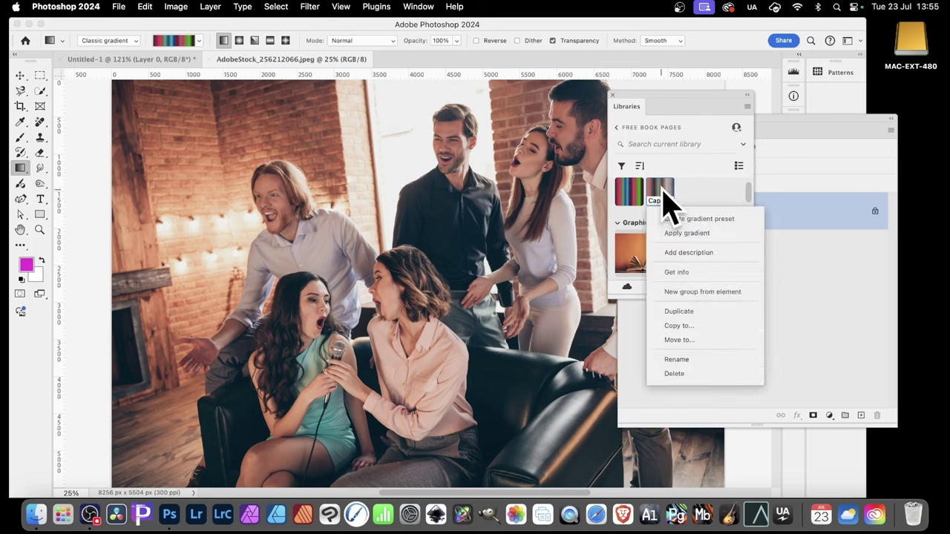
pyautogui.click(705, 219)
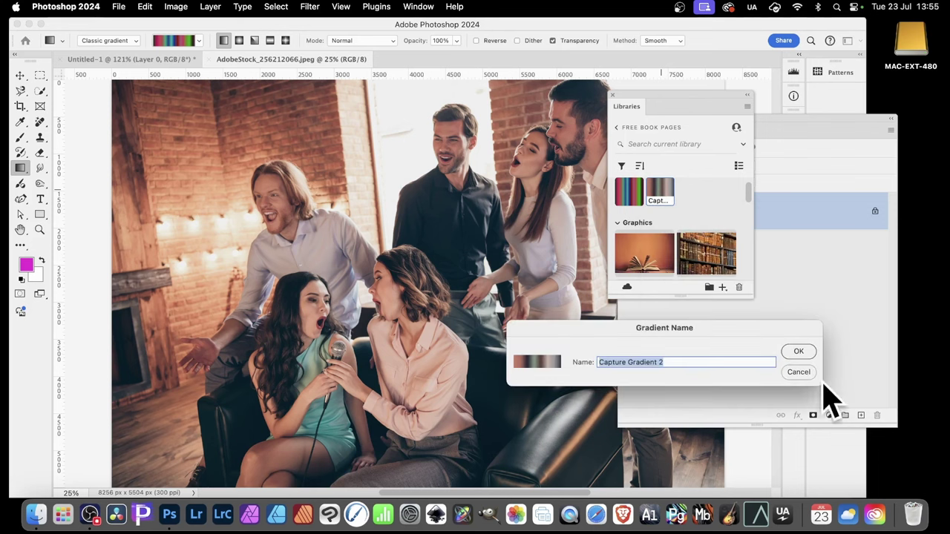
pyautogui.click(798, 352)
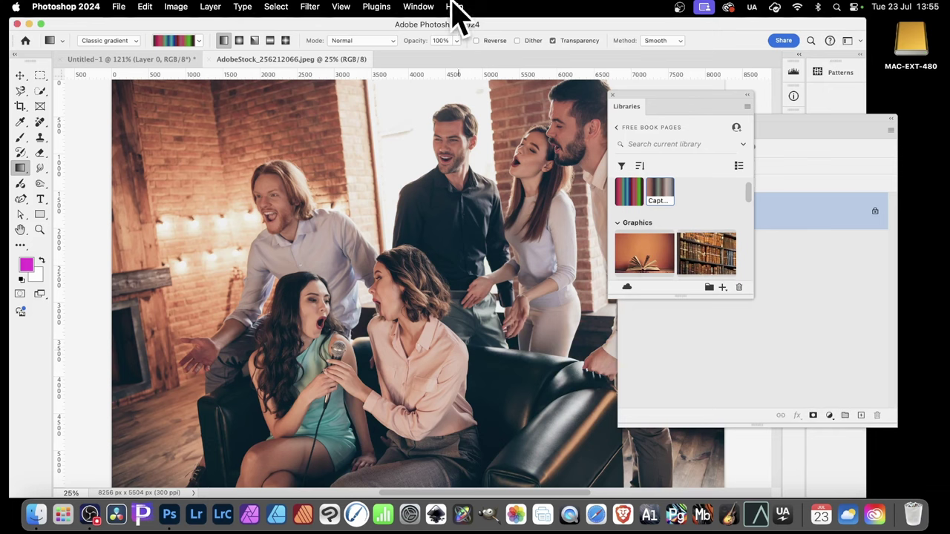
# - Open the Gradients panel, move it into the workspace, and bring Libraries forward
pyautogui.click(430, 7)
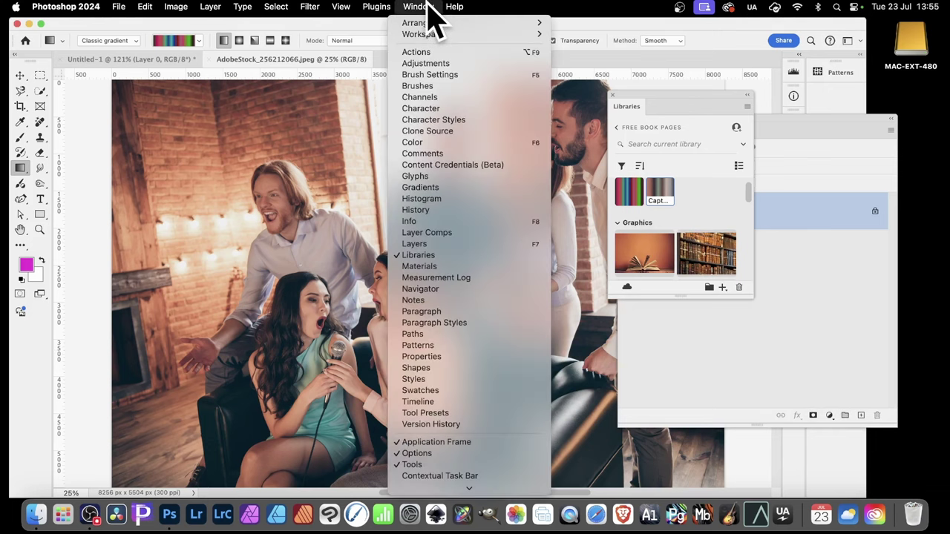
pyautogui.click(423, 187)
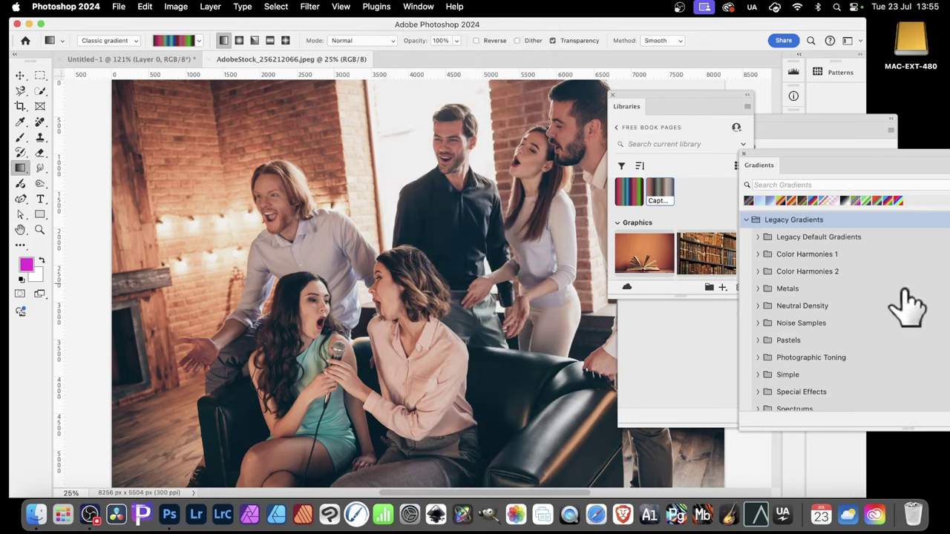
pyautogui.scroll(-5, 841, 341)
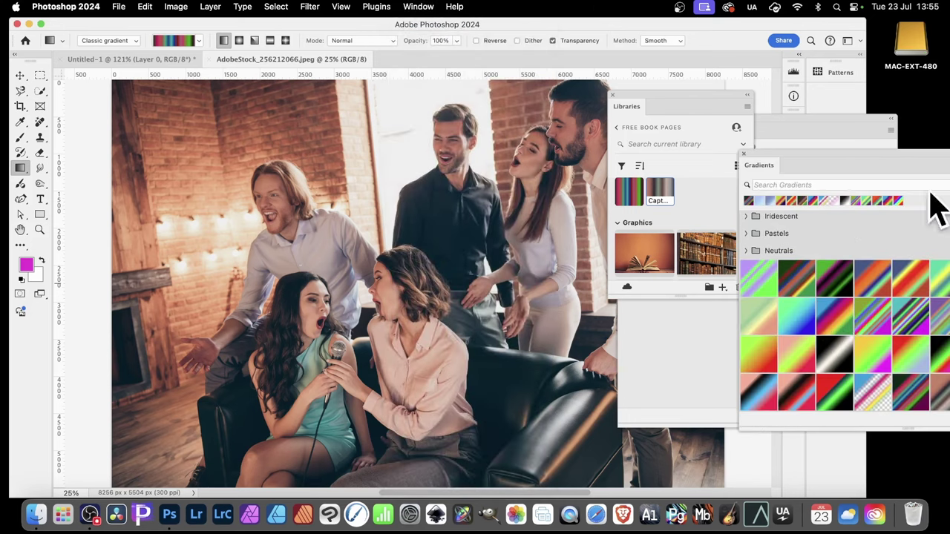
pyautogui.moveTo(918, 170); pyautogui.dragTo(791, 193)
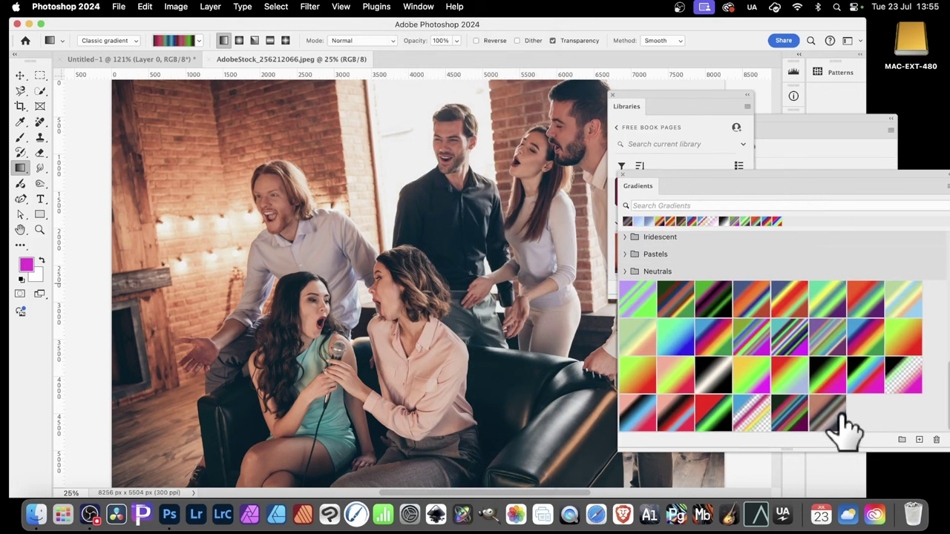
pyautogui.click(674, 110)
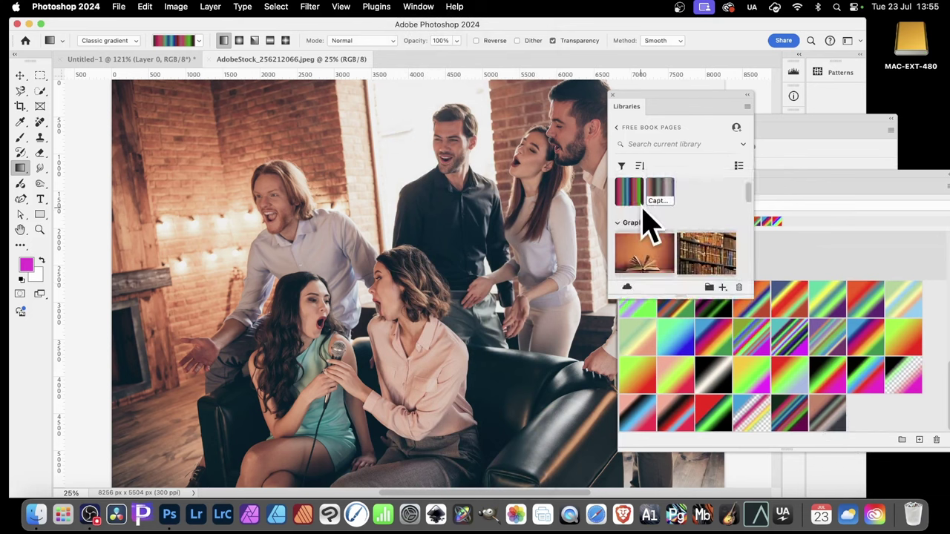
# - Apply the captured gradient to the photo, then unlock Background into Layer 0
pyautogui.rightClick(662, 198)
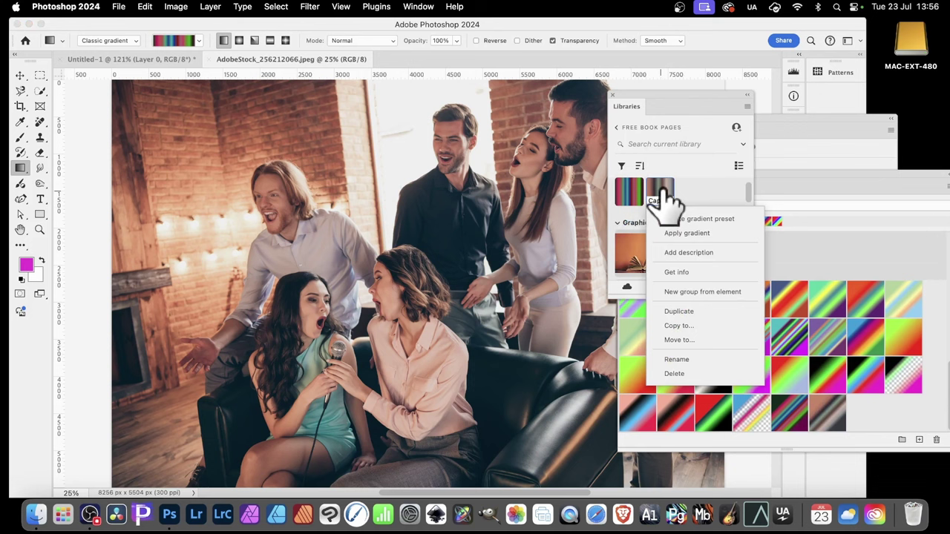
pyautogui.click(690, 235)
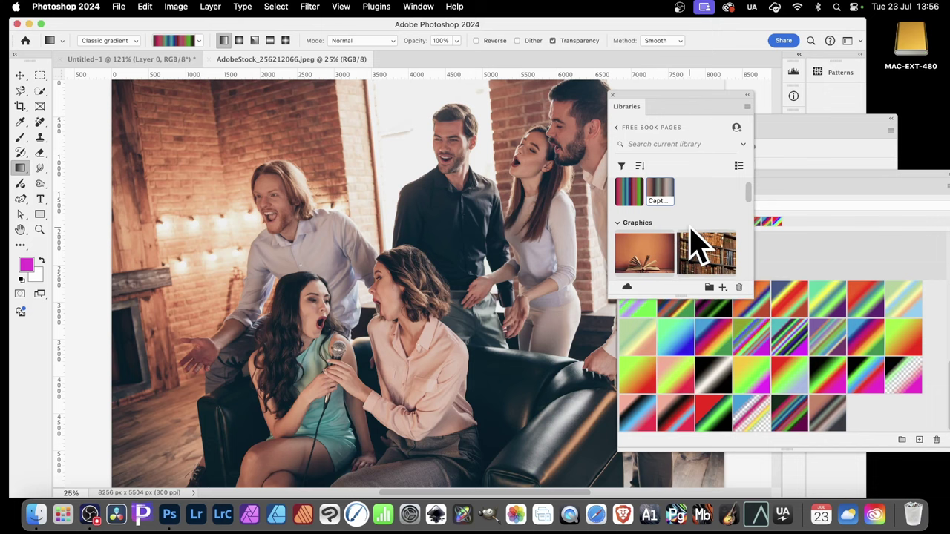
pyautogui.click(817, 131)
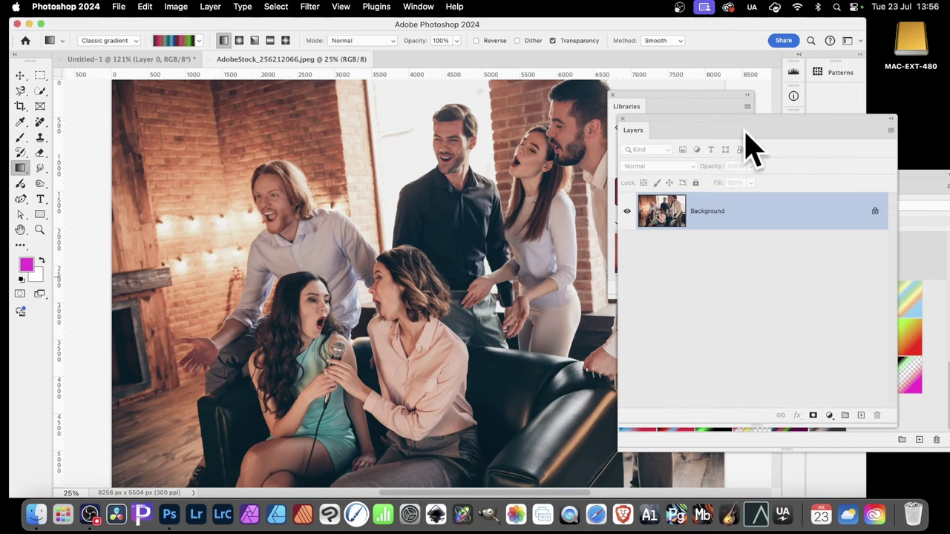
pyautogui.click(876, 213)
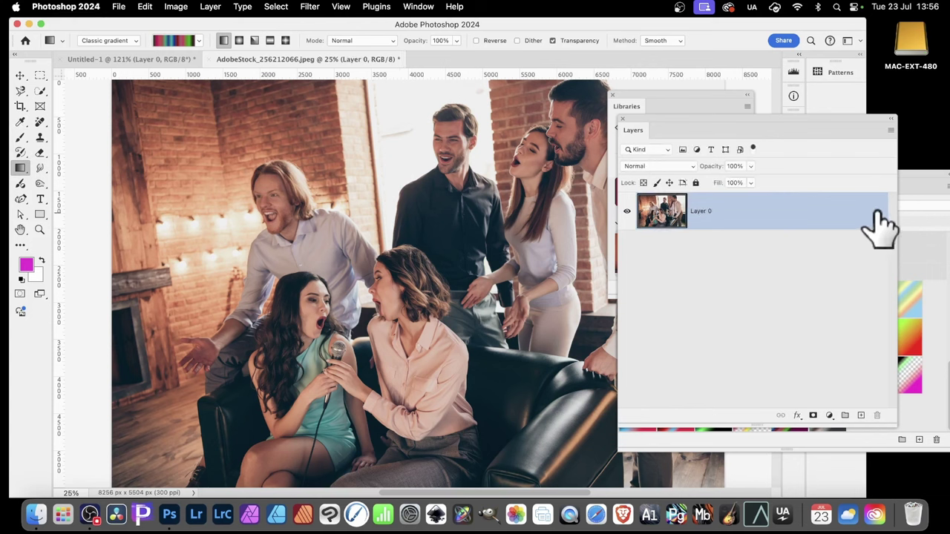
# - Apply the second library gradient as a diagonal Gradient Fill 1, then switch to Untitled-1
pyautogui.click(654, 108)
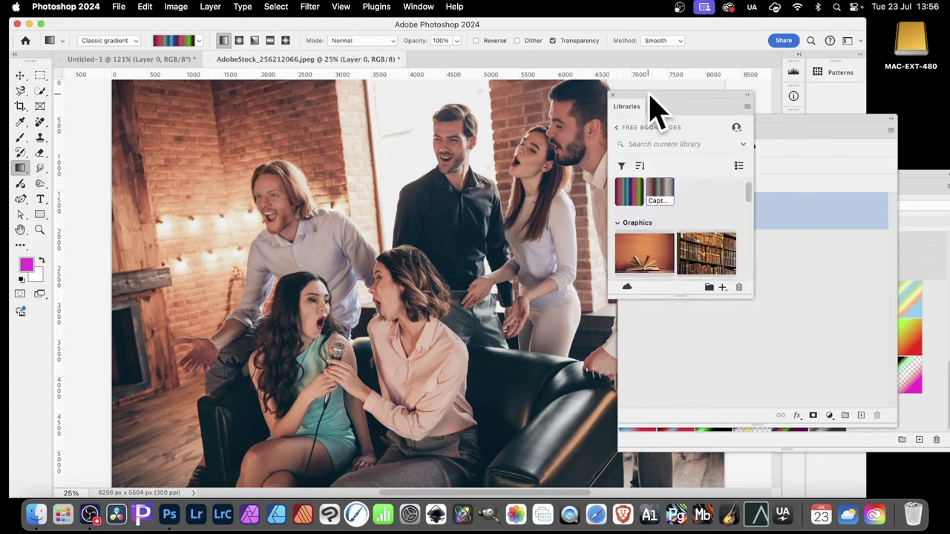
pyautogui.rightClick(658, 194)
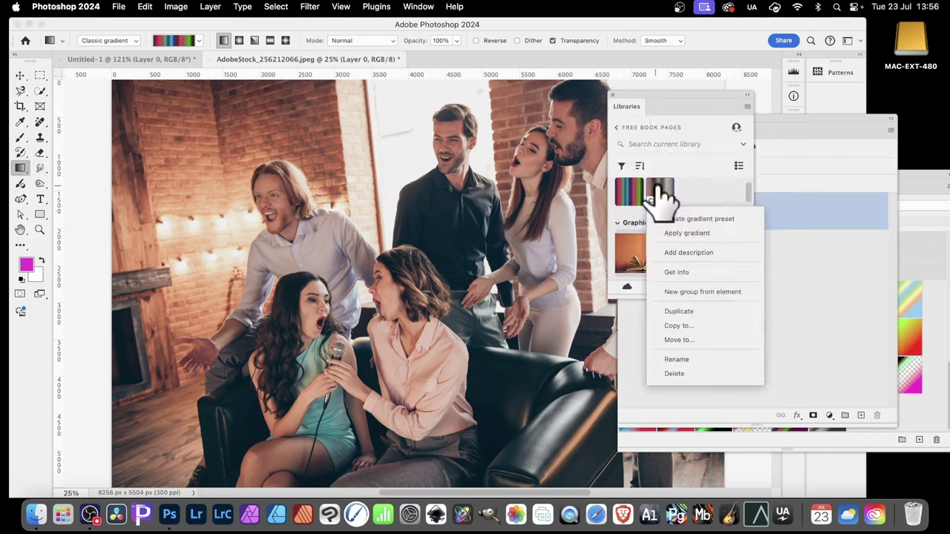
pyautogui.click(701, 236)
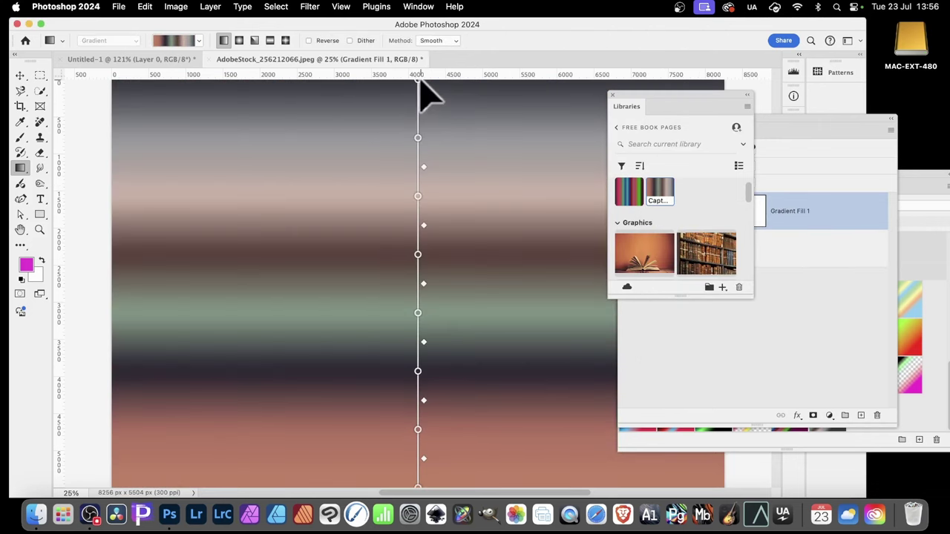
pyautogui.moveTo(418, 83); pyautogui.dragTo(628, 104)
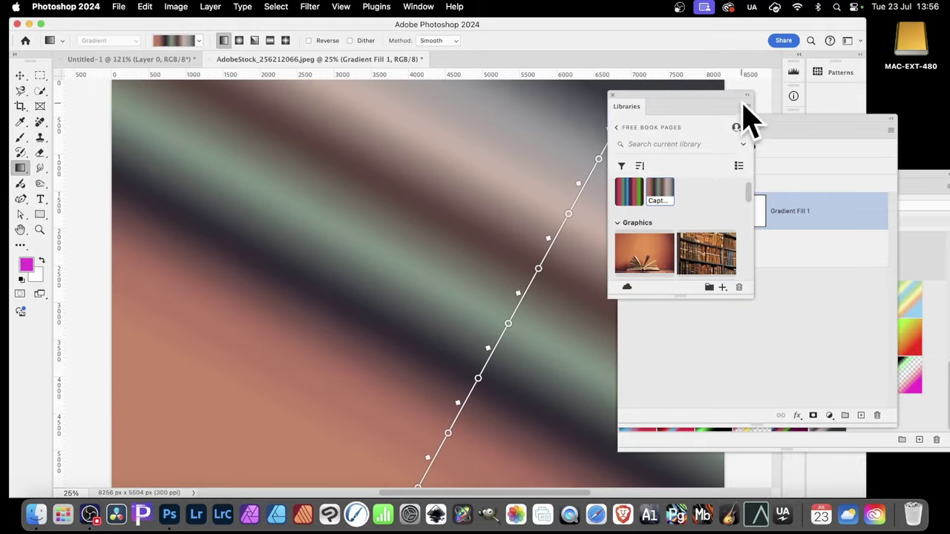
pyautogui.click(817, 138)
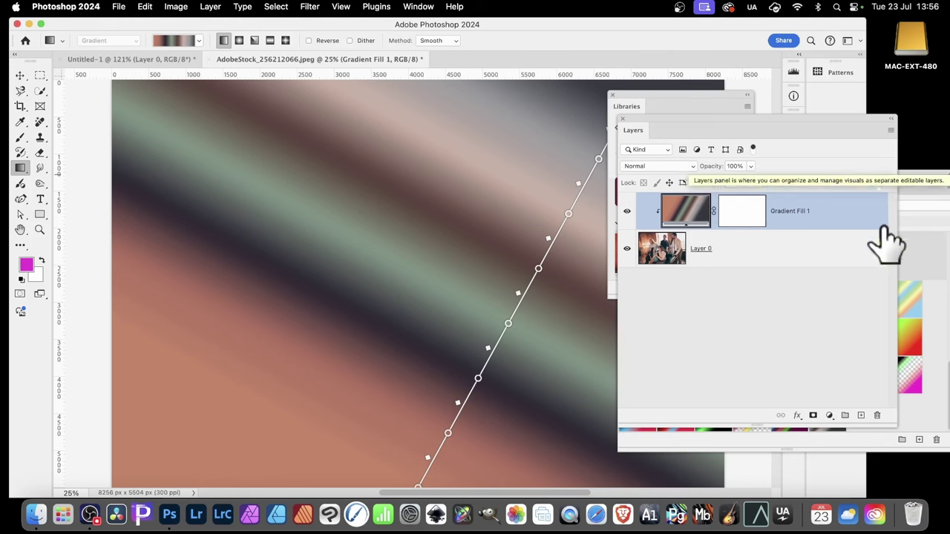
pyautogui.click(149, 62)
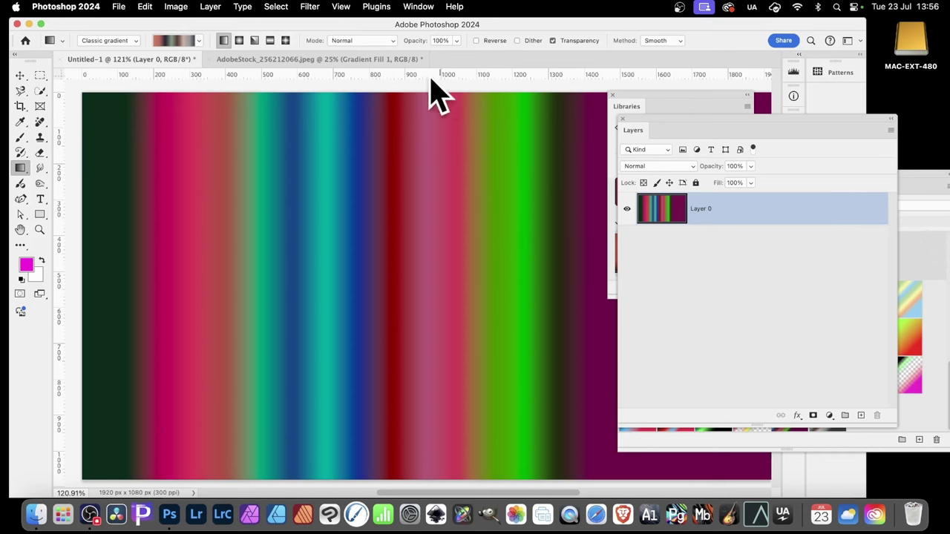
# - Choose Extract from Image from the Libraries + menu for the striped Untitled-1 canvas
pyautogui.click(677, 110)
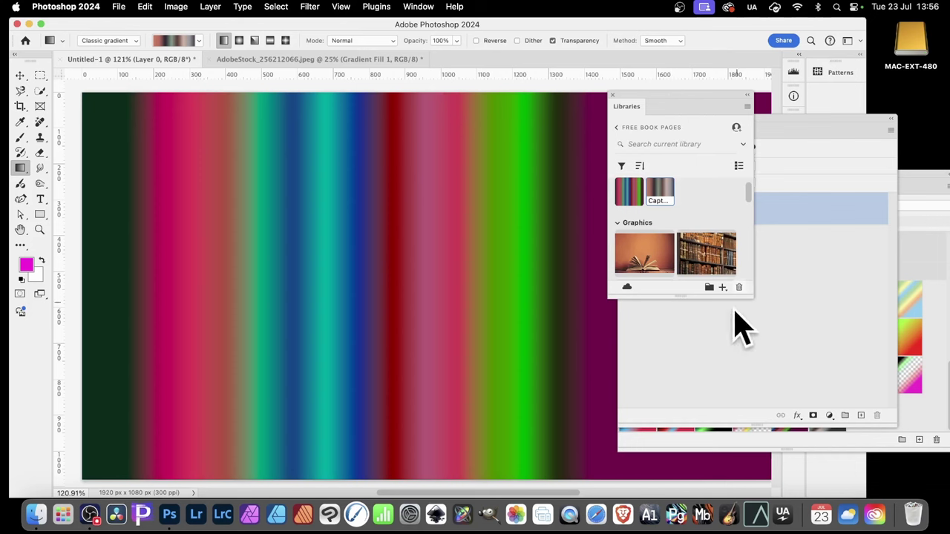
pyautogui.click(722, 288)
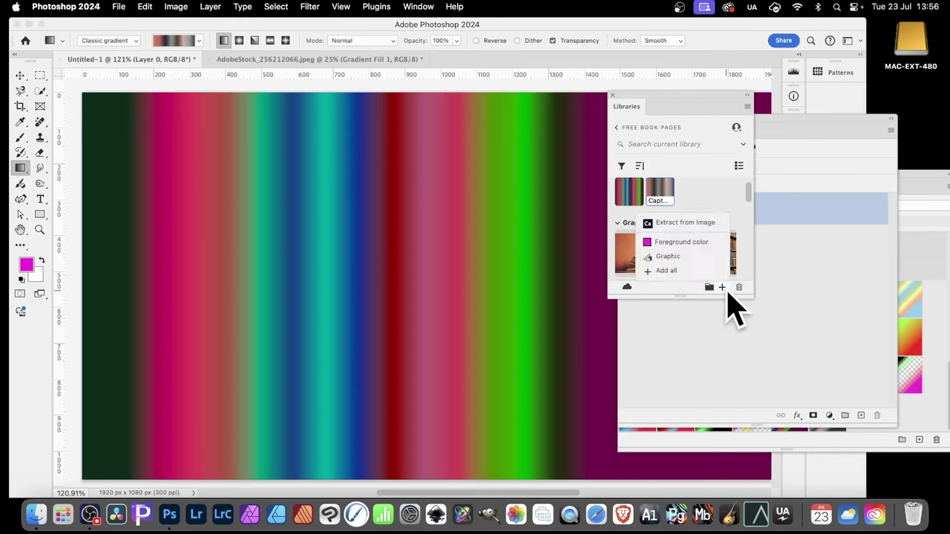
pyautogui.click(709, 223)
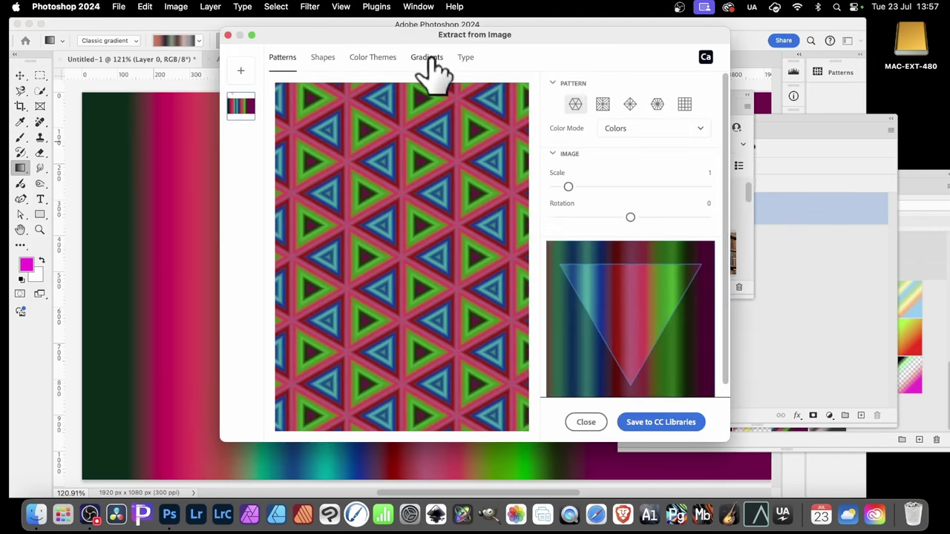
# - Extract a gradient, sampling magenta for the first stop, and raise stops to 9
pyautogui.click(429, 61)
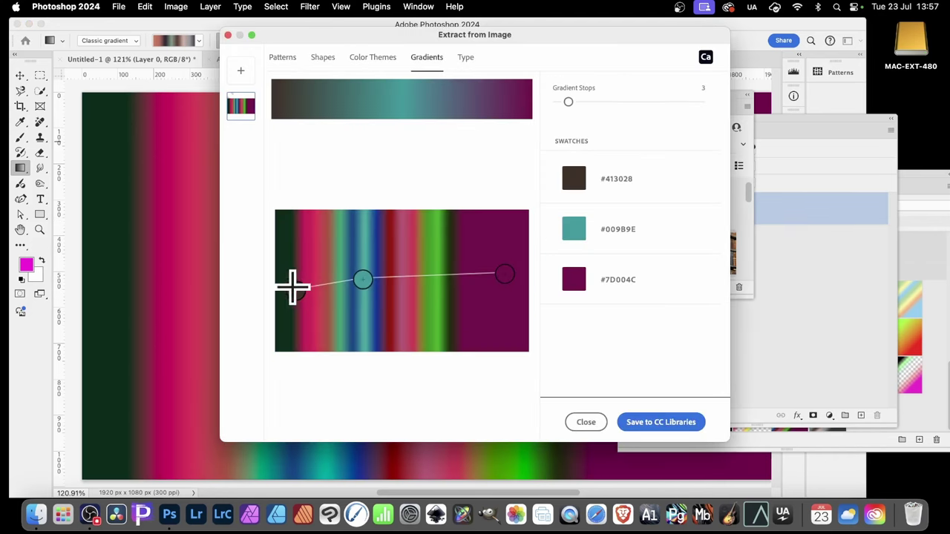
pyautogui.moveTo(294, 289); pyautogui.dragTo(307, 246)
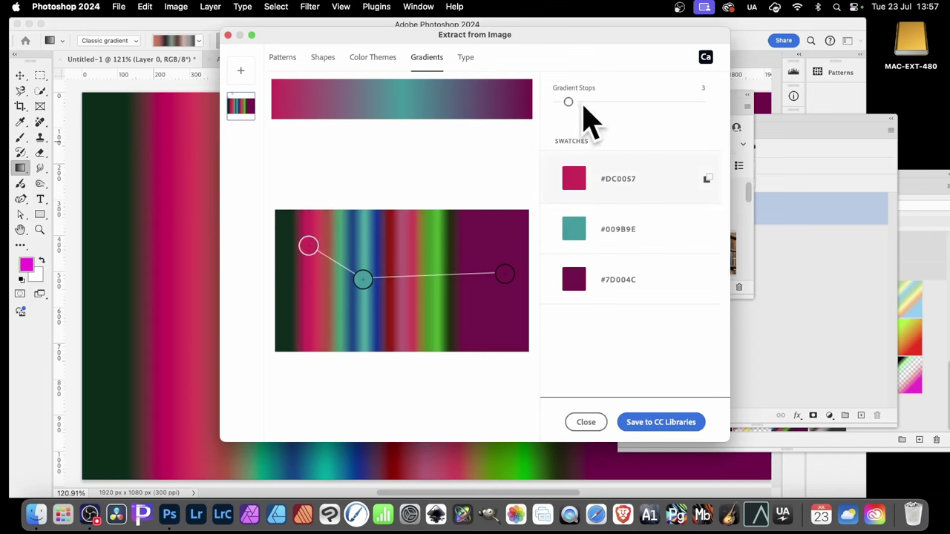
pyautogui.moveTo(568, 102); pyautogui.dragTo(633, 102)
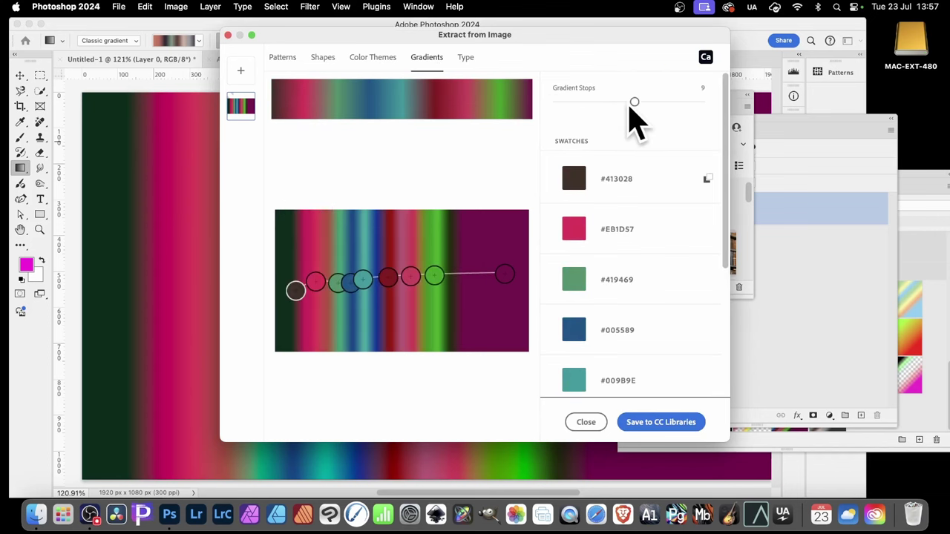
# - Reposition the pink, teal, red and purple stops, then save to CC Libraries
pyautogui.moveTo(314, 277); pyautogui.dragTo(334, 239)
pyautogui.moveTo(359, 286)
pyautogui.mouseDown()
pyautogui.moveTo(346, 280)
pyautogui.moveTo(362, 304)
pyautogui.mouseUp()
pyautogui.moveTo(406, 275); pyautogui.dragTo(471, 240)
pyautogui.moveTo(503, 274); pyautogui.dragTo(450, 338)
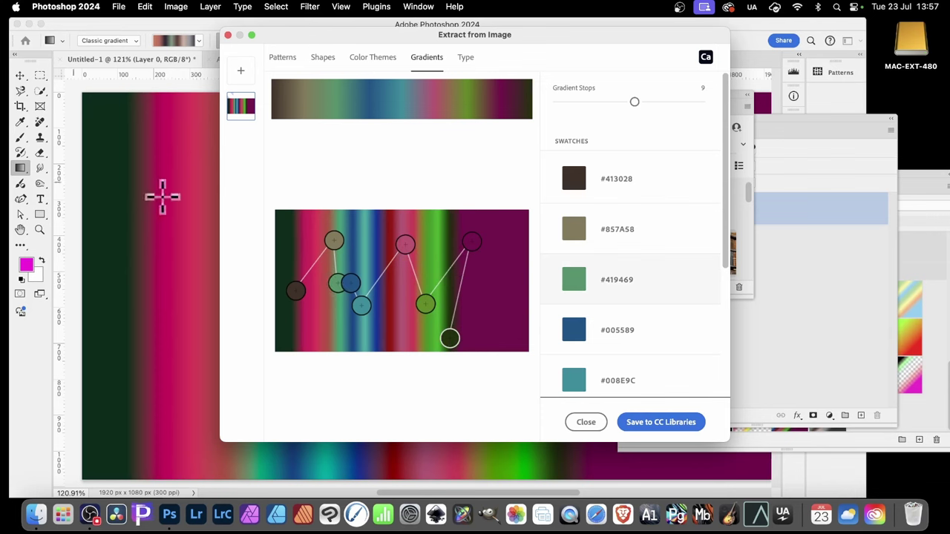
pyautogui.scroll(-1, 638, 316)
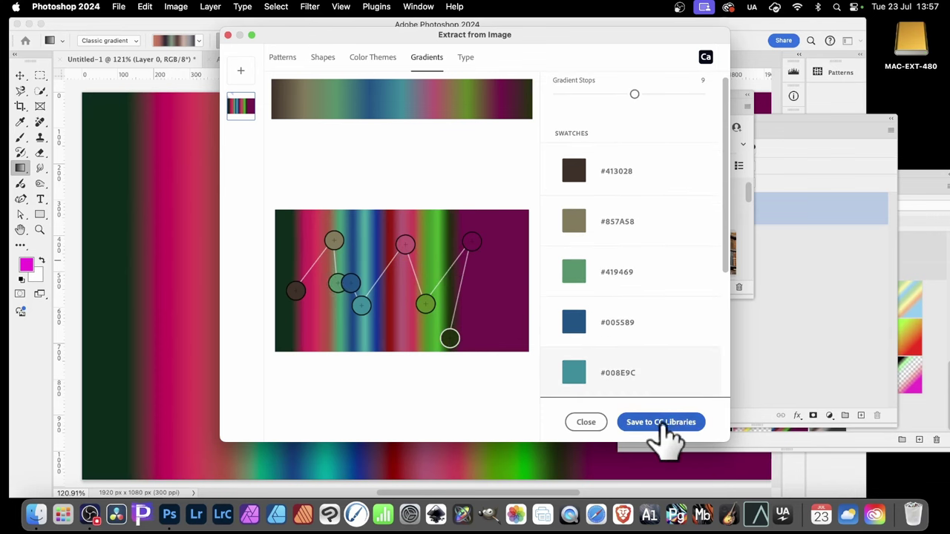
pyautogui.click(656, 426)
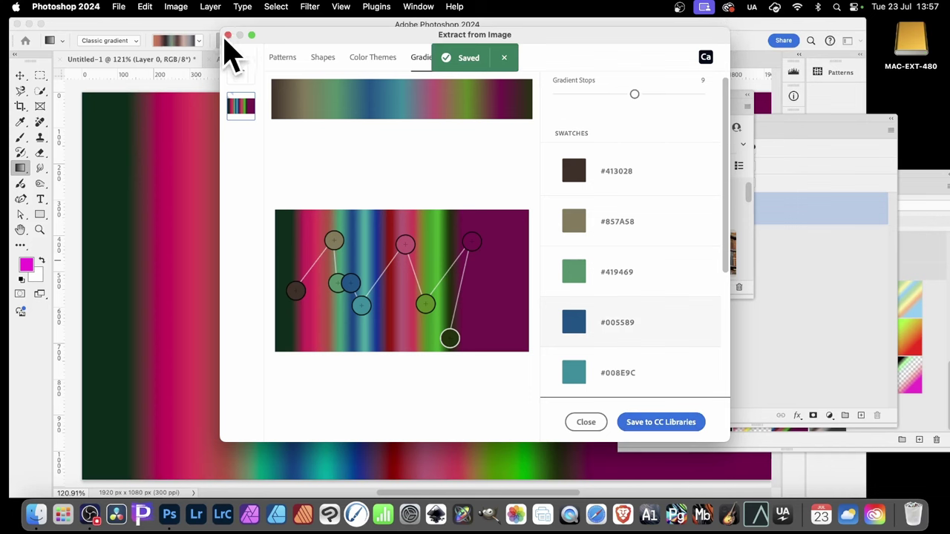
# - Apply the newly captured library gradient to Untitled-1 as Gradient Fill 1, angled diagonally
pyautogui.click(228, 35)
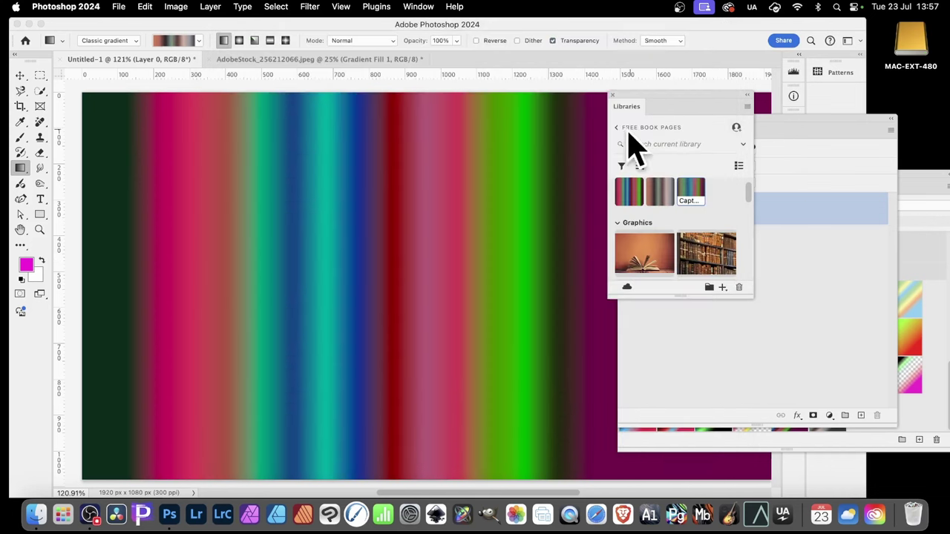
pyautogui.click(691, 190)
pyautogui.rightClick(690, 197)
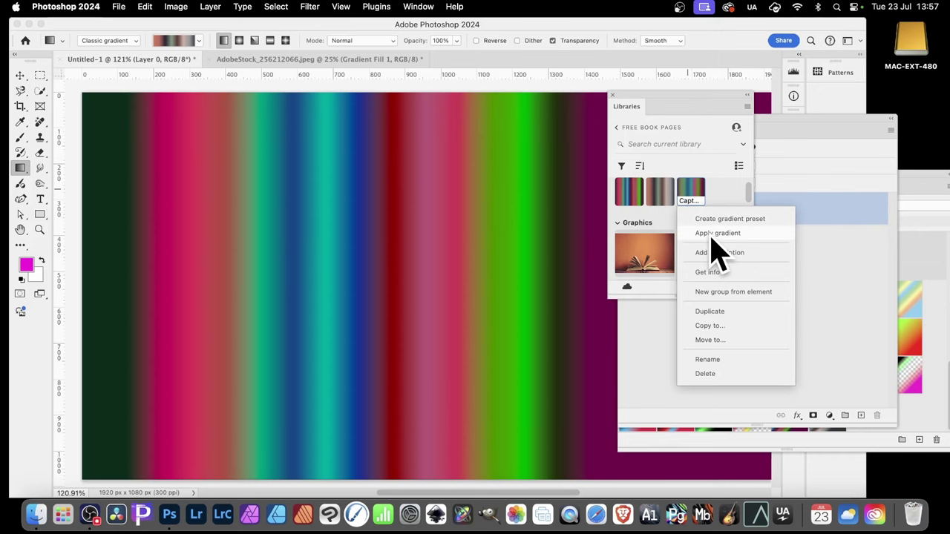
pyautogui.click(714, 233)
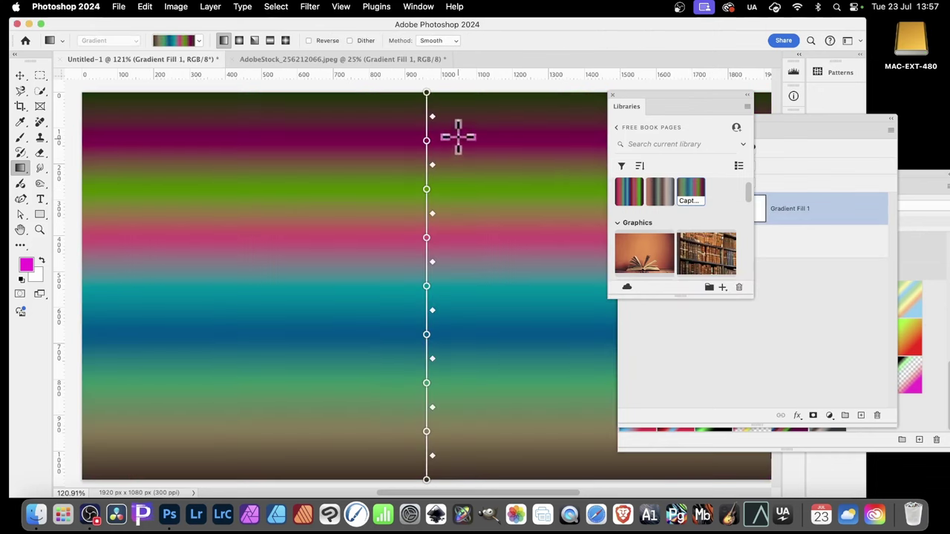
pyautogui.moveTo(430, 99); pyautogui.dragTo(714, 158)
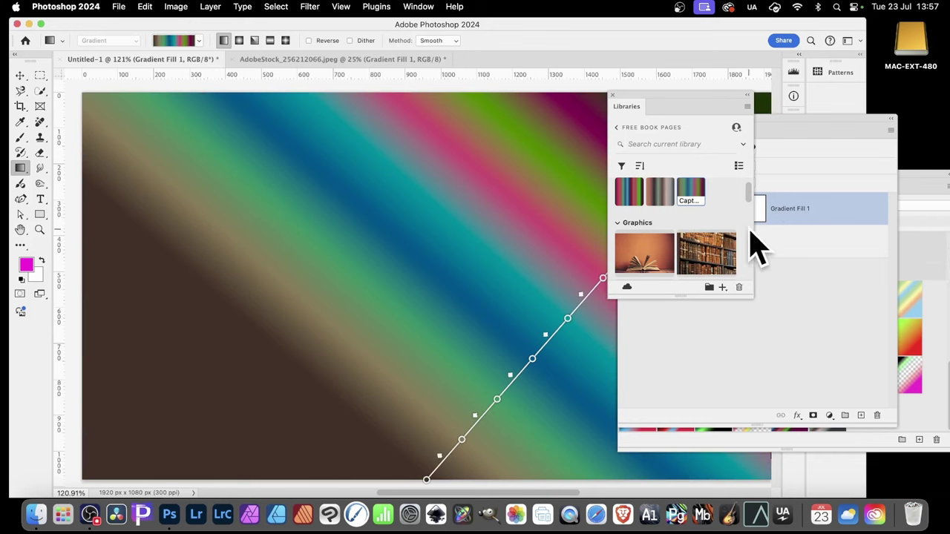